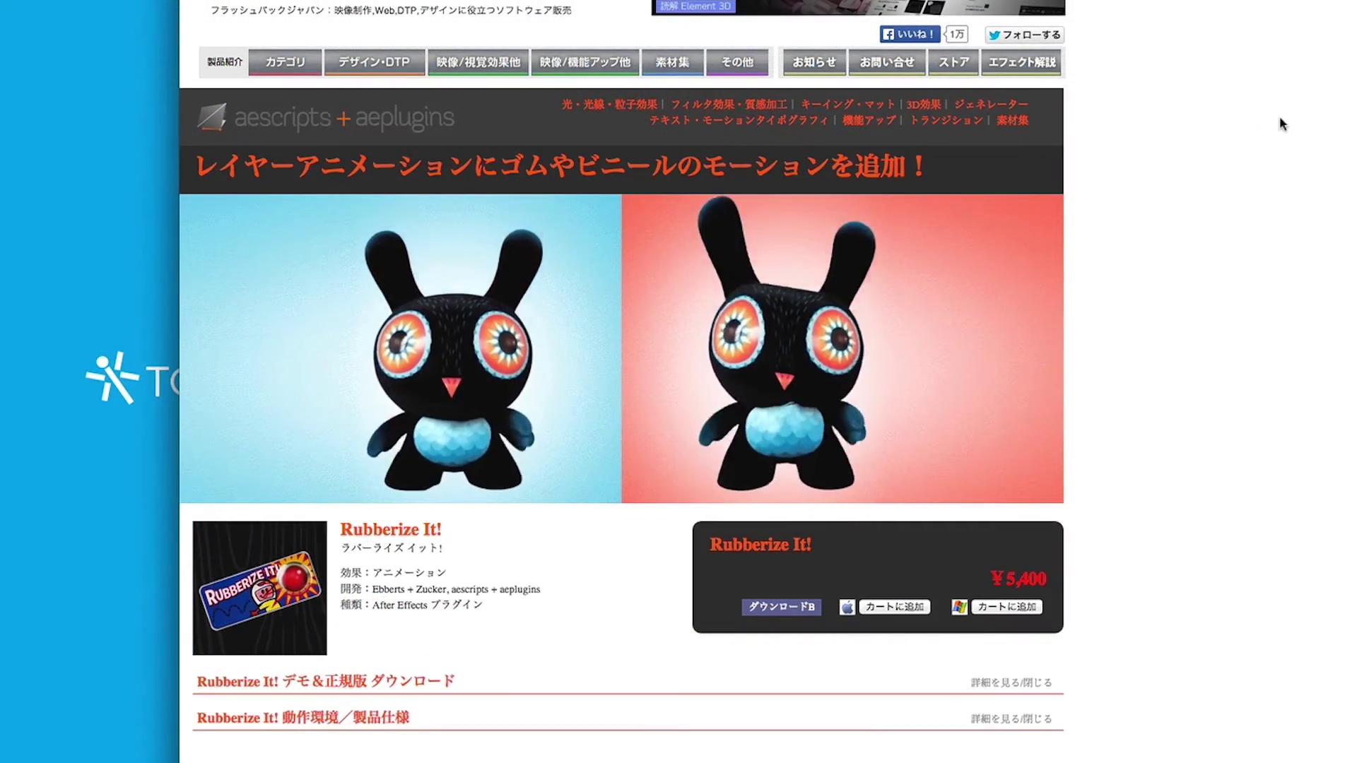
Scroll the Rubberize It! page past the gallery and overview to the tutorial and test videos.
scroll(622, 381, down, 2)
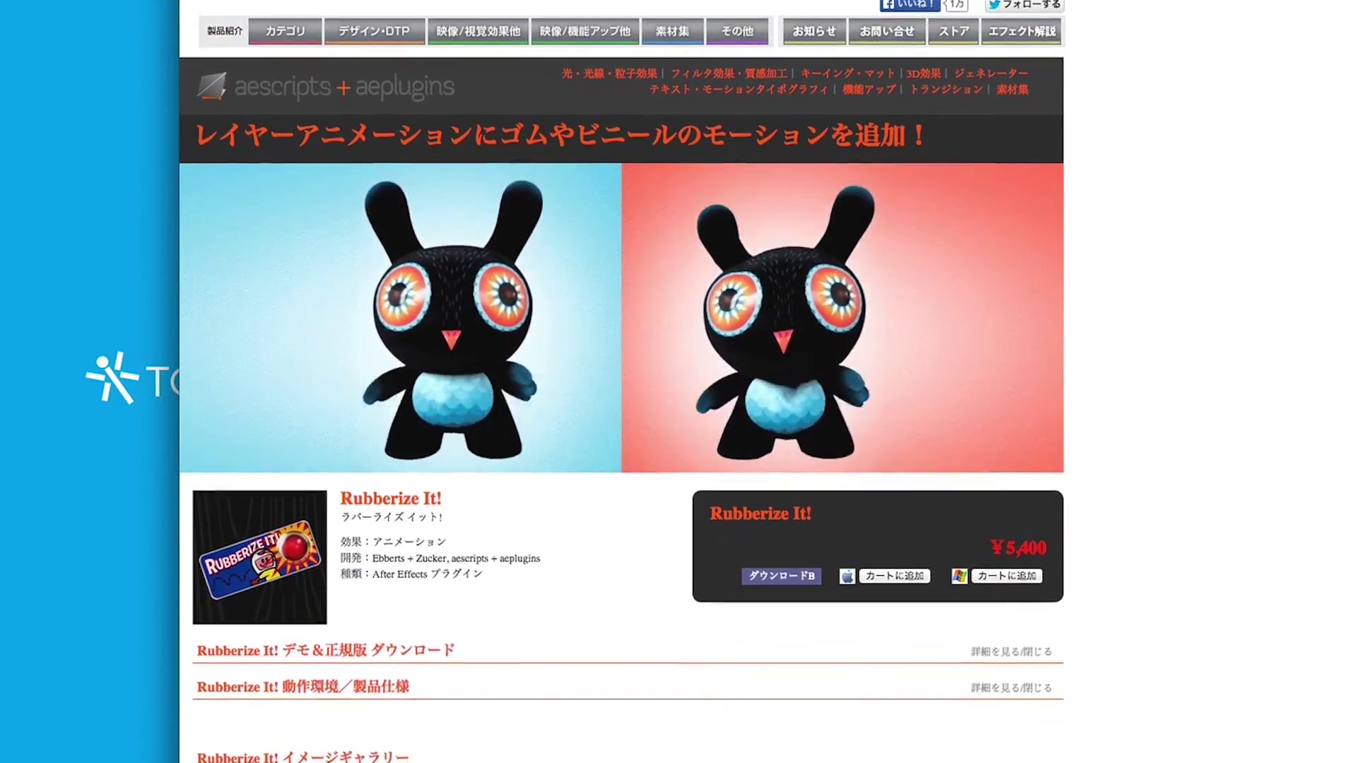
scroll(622, 382, down, 1)
scroll(622, 381, down, 1)
scroll(622, 381, down, 1)
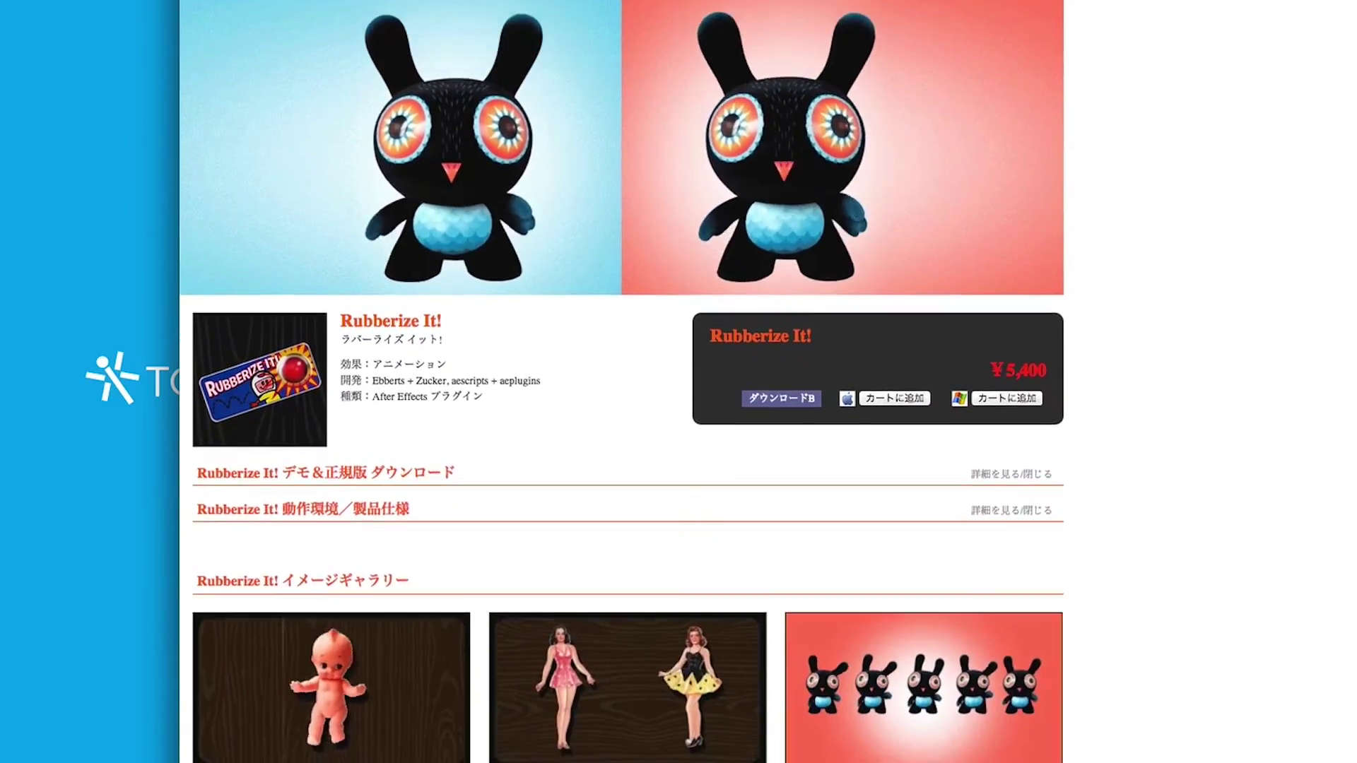
scroll(621, 382, down, 1)
scroll(621, 382, down, 2)
scroll(622, 382, down, 1)
scroll(621, 381, down, 1)
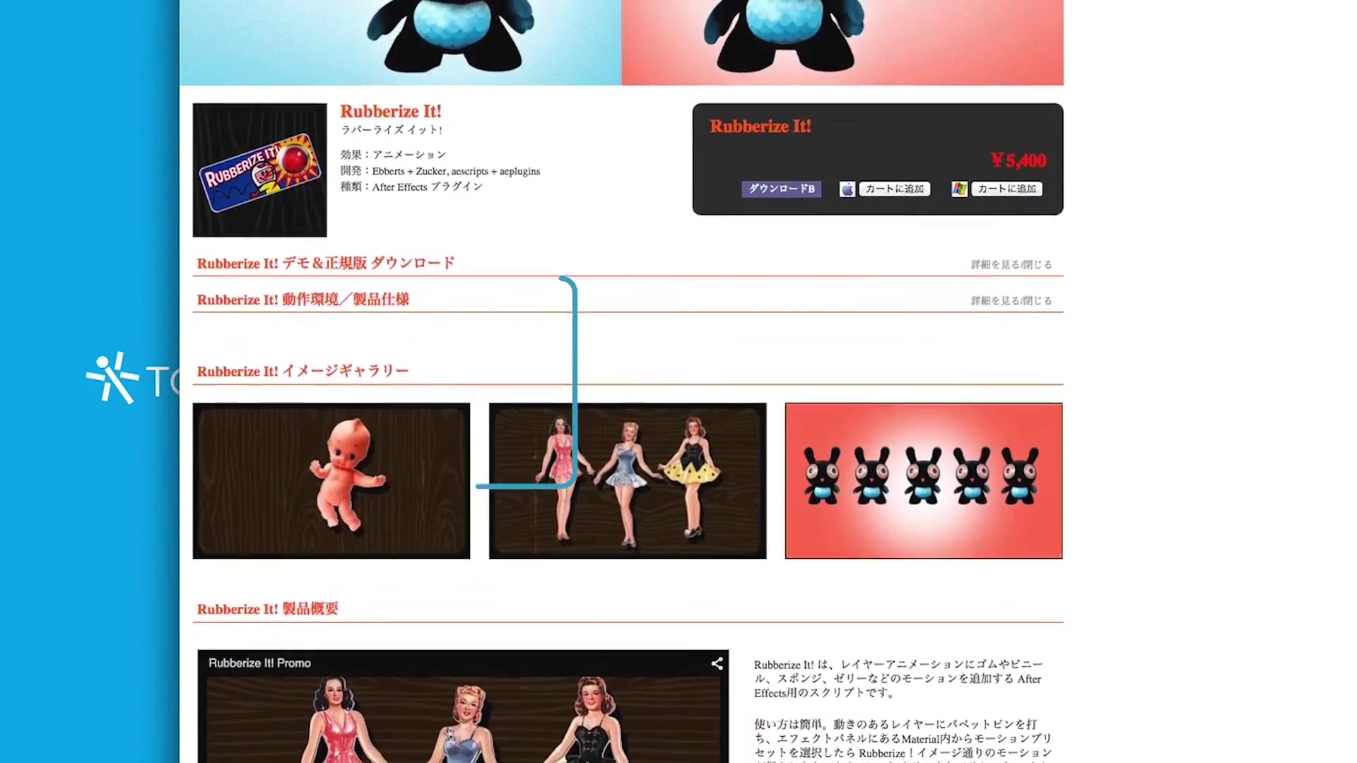
scroll(622, 382, down, 1)
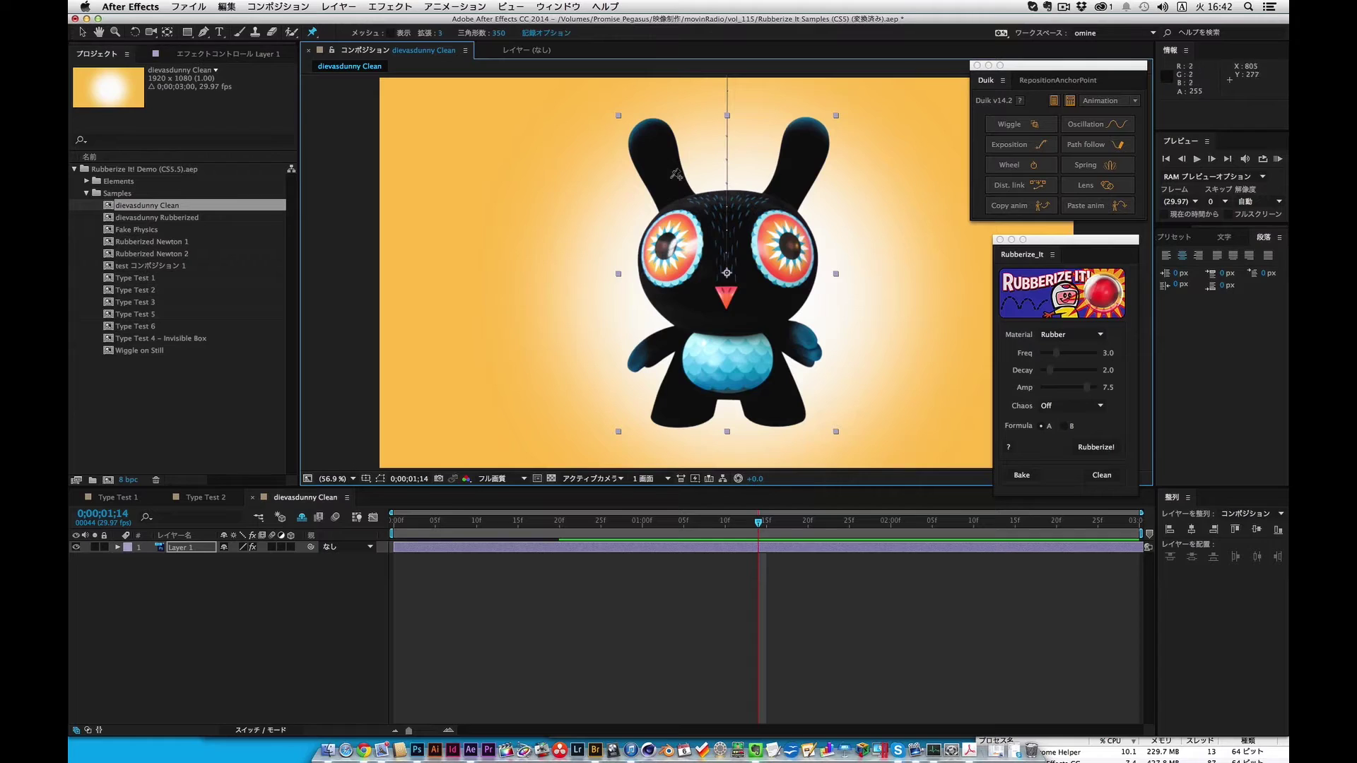
Place six puppet pins on the dunny: both ears, two on the belly, and both arms.
click(668, 176)
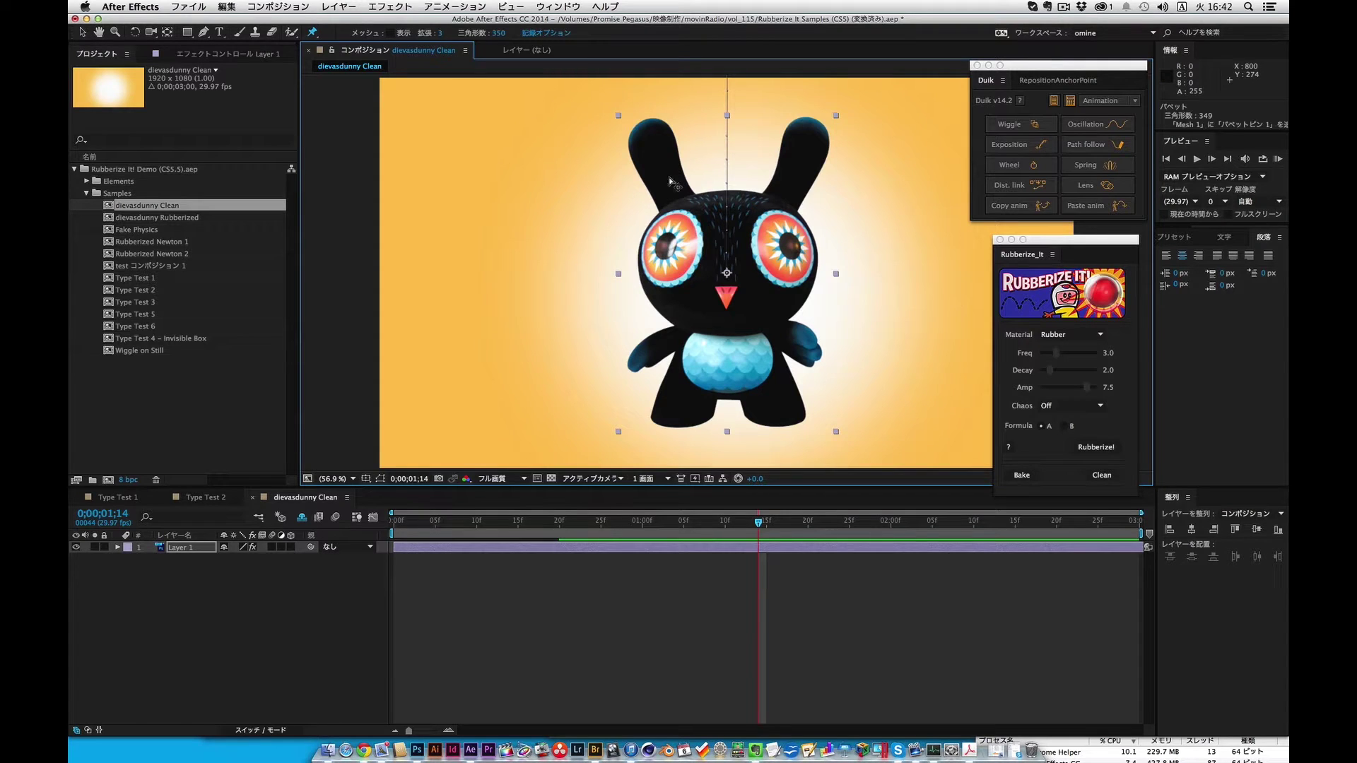
click(799, 174)
click(728, 255)
click(652, 348)
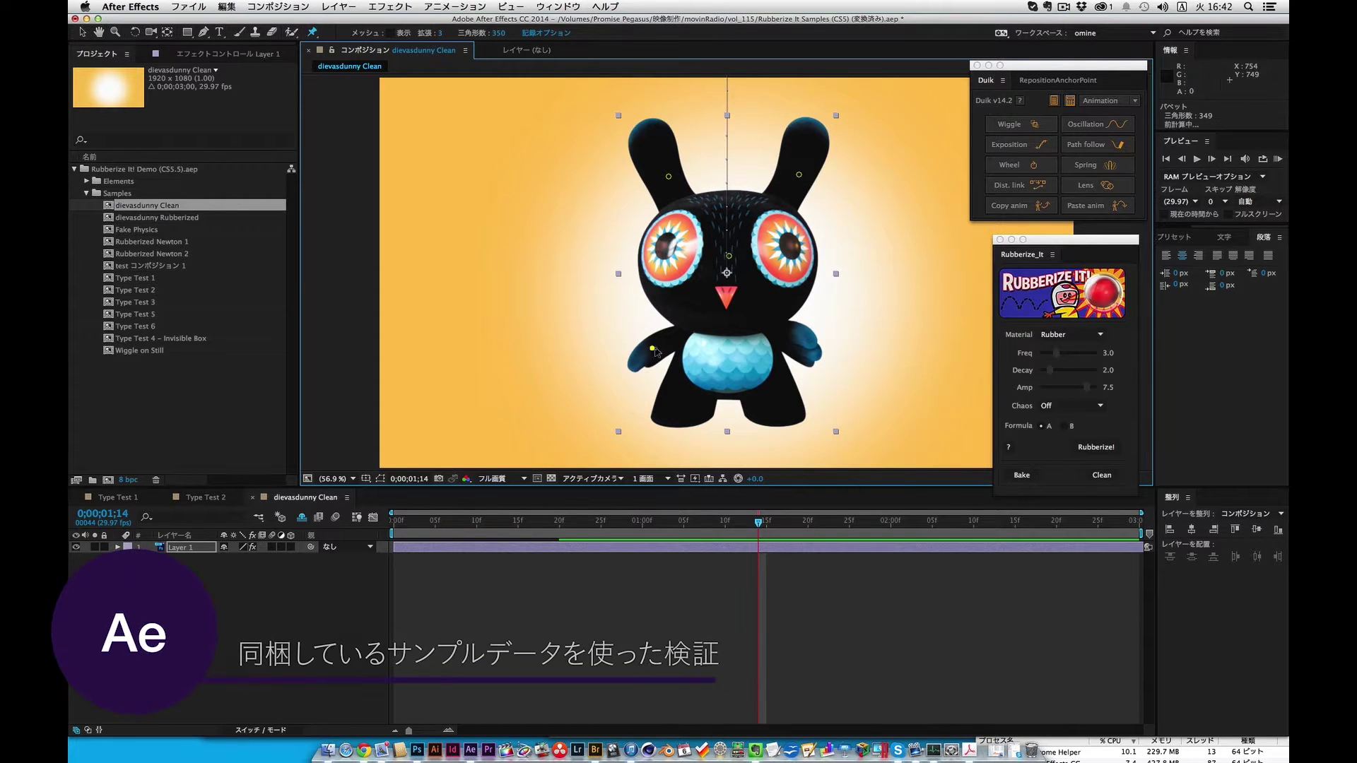
click(733, 365)
click(799, 341)
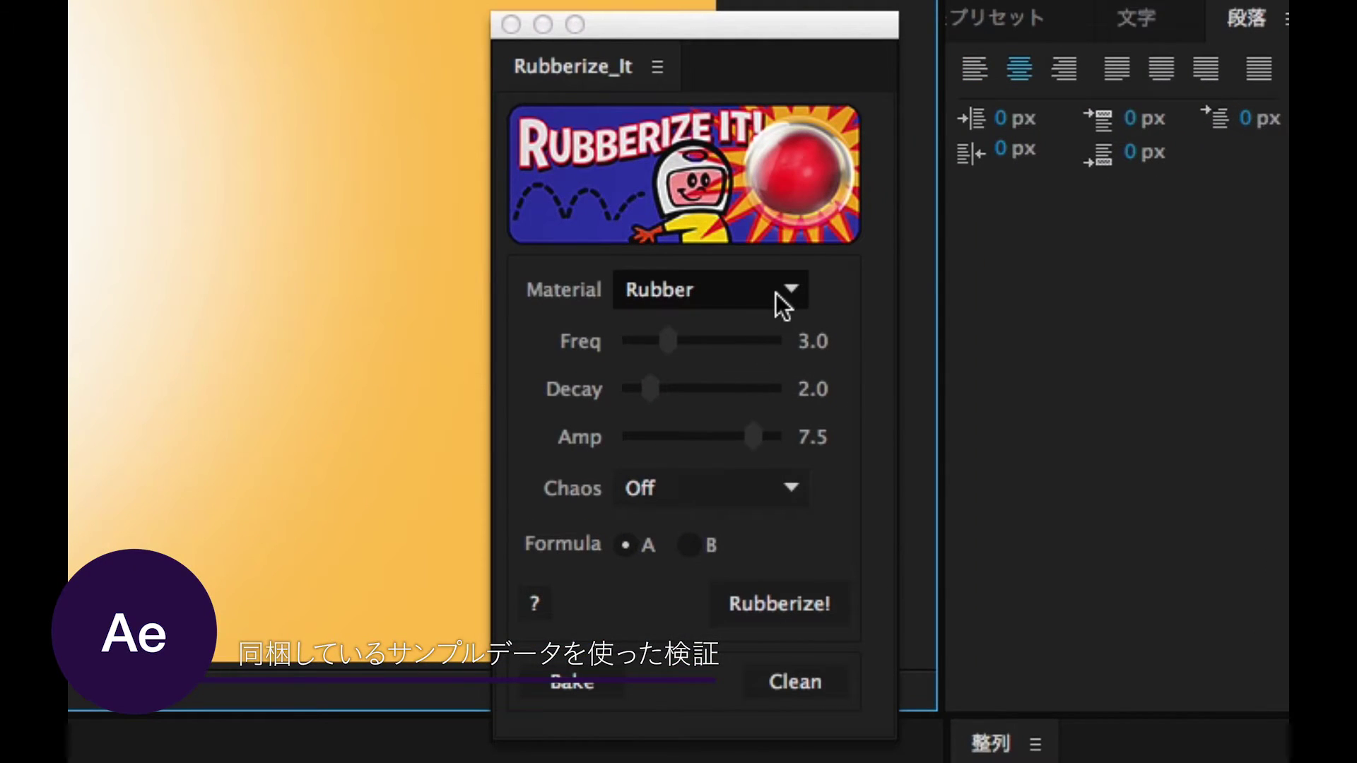
Rubberize the pinned dunny with Custom material: Freq 5.0, Decay 4.6, Amp 2.7, Chaos On.
click(788, 297)
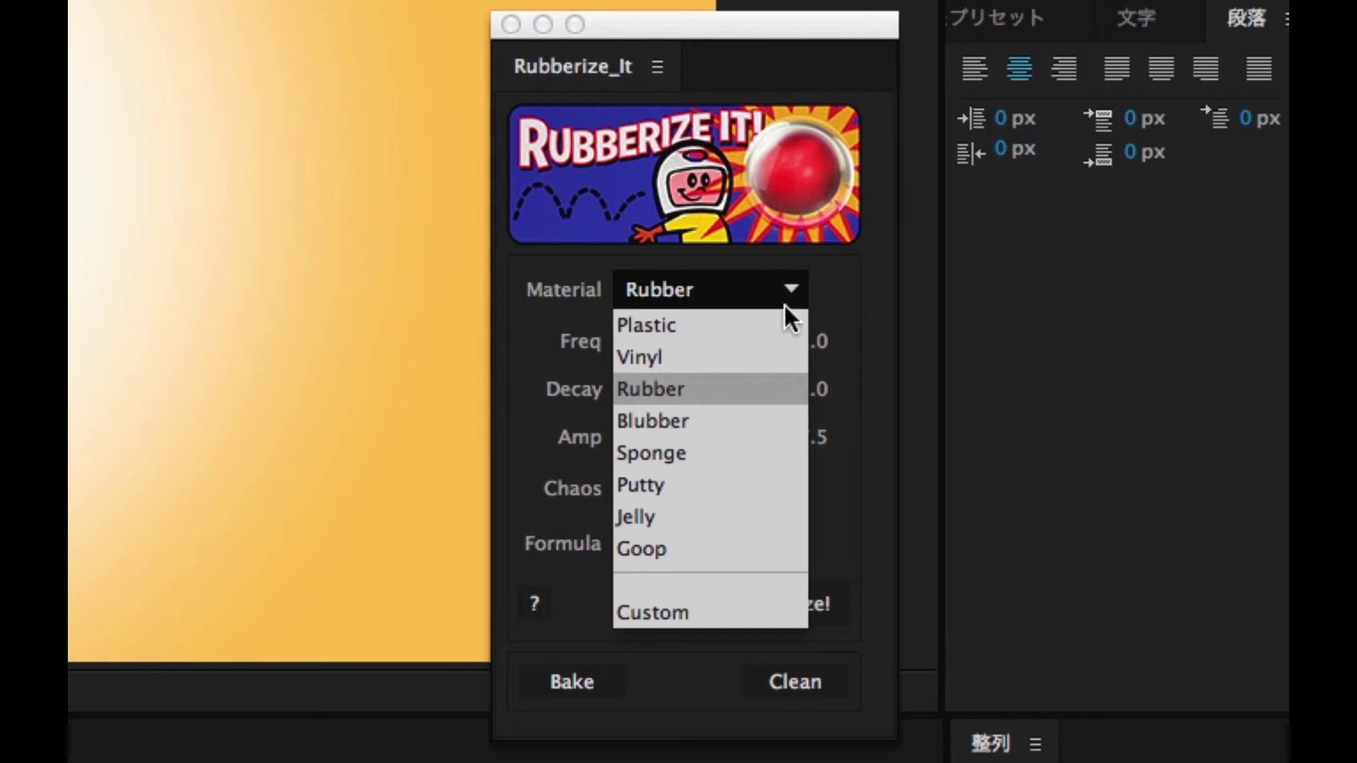
click(742, 612)
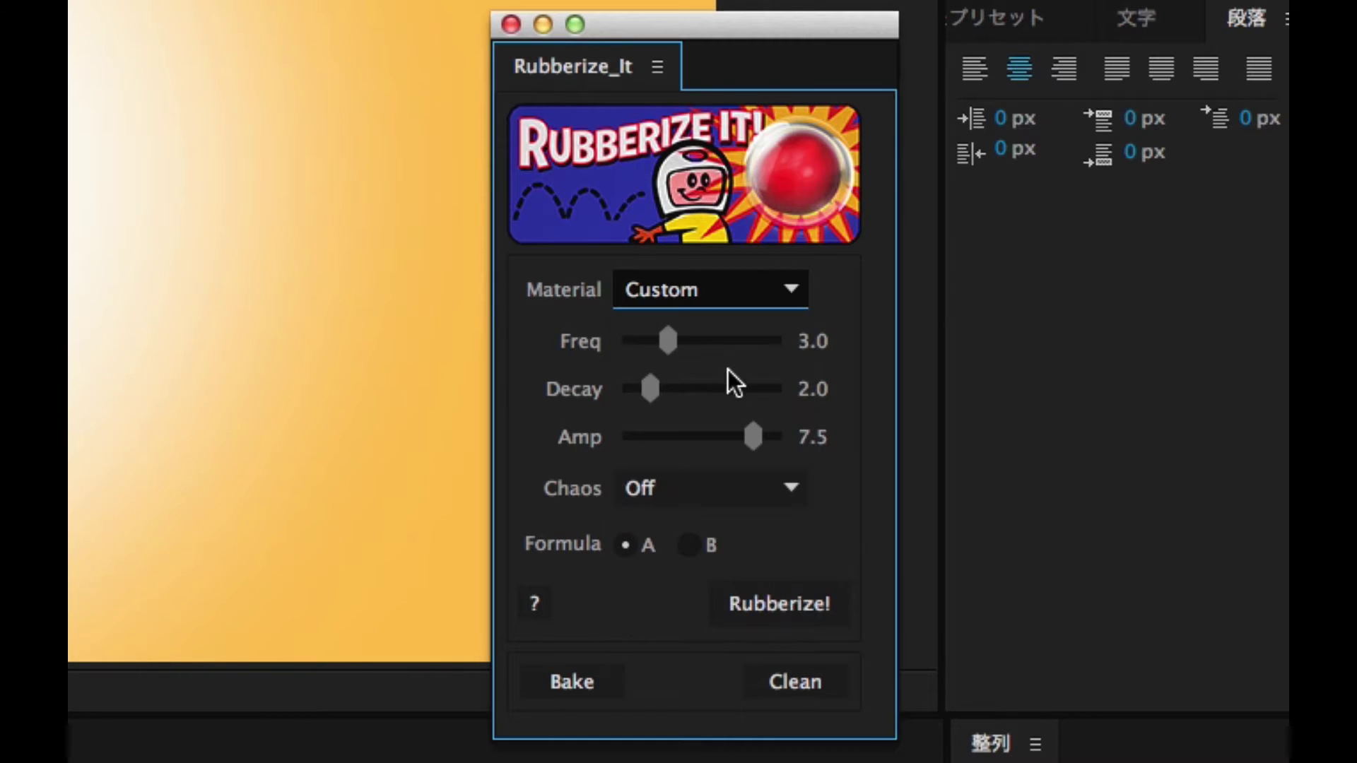
click(731, 335)
drag(662, 389, 698, 390)
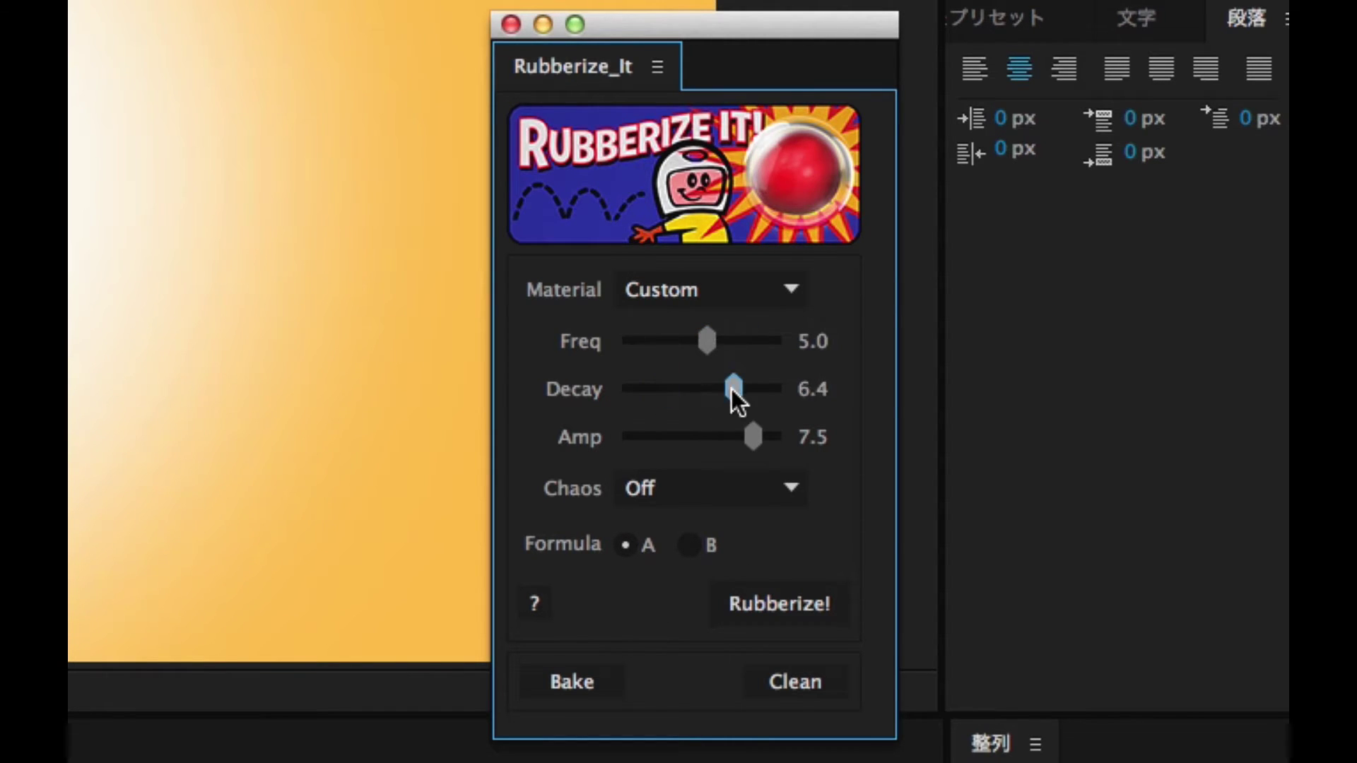
click(679, 486)
click(679, 551)
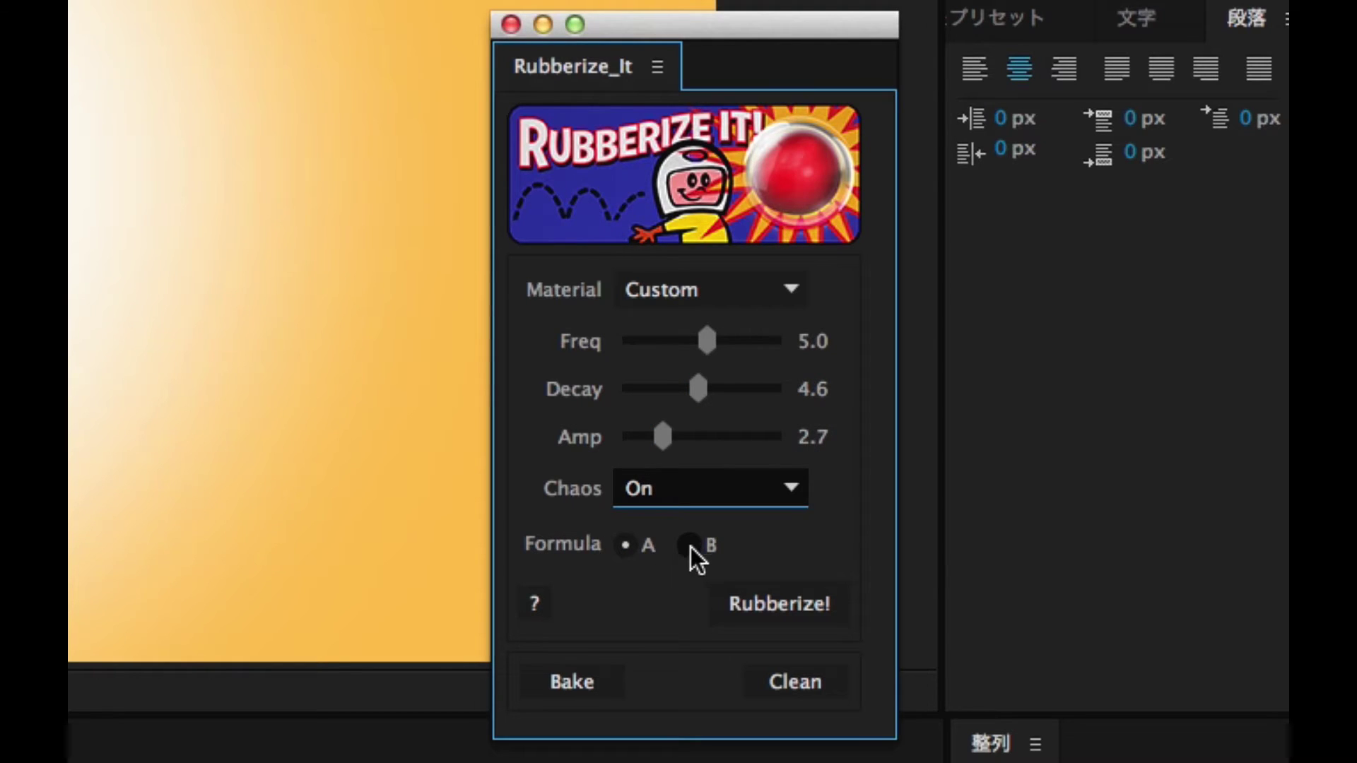
click(766, 597)
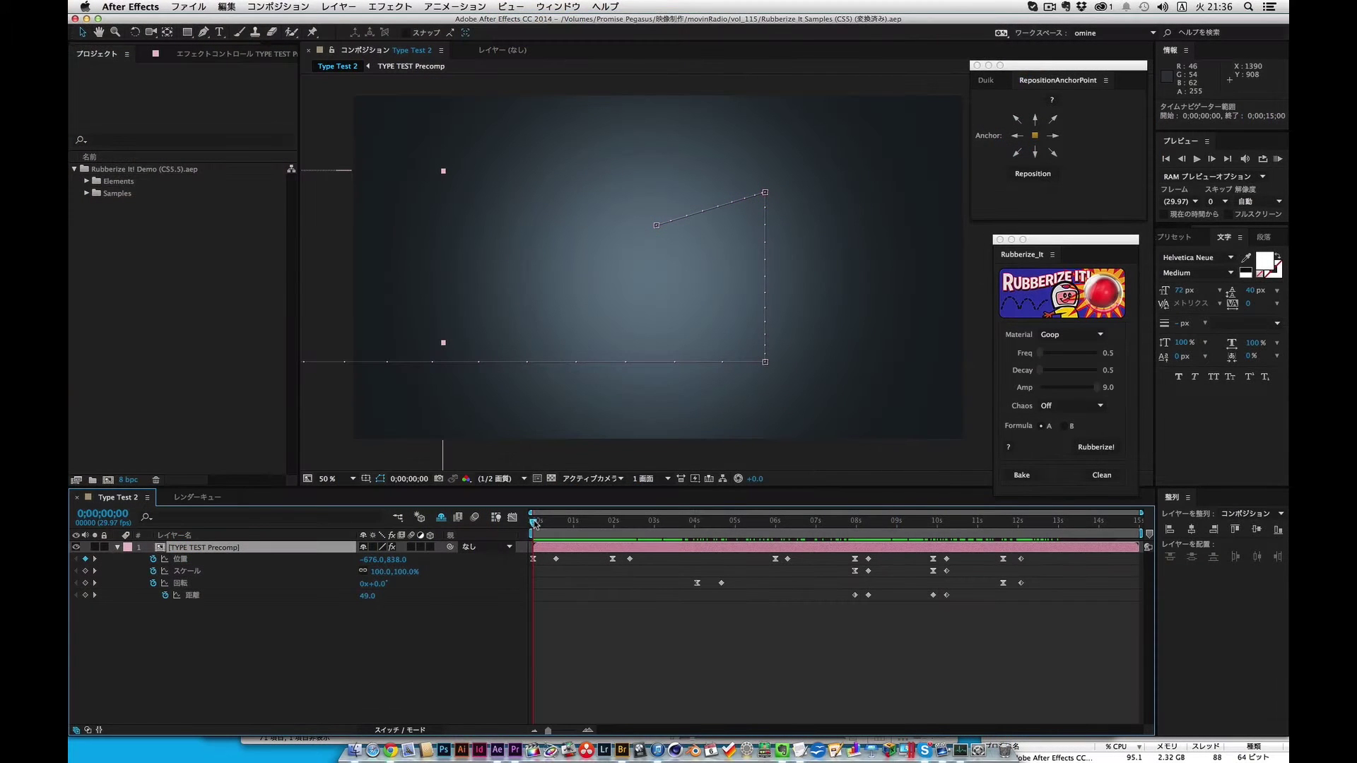
Scrub Type Test 2 to watch TYPE TEST animate in, settle upright, flip left and grow.
drag(534, 522, 638, 530)
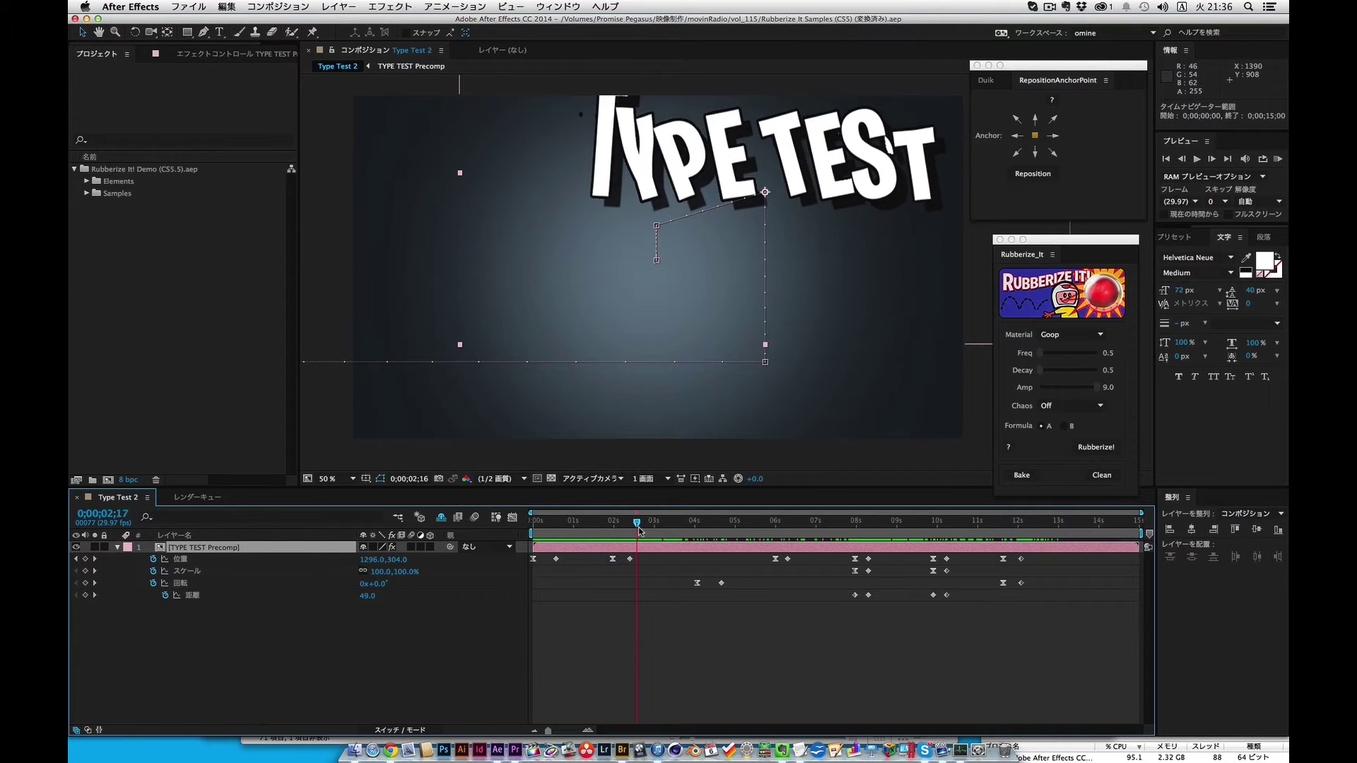
drag(638, 530, 753, 546)
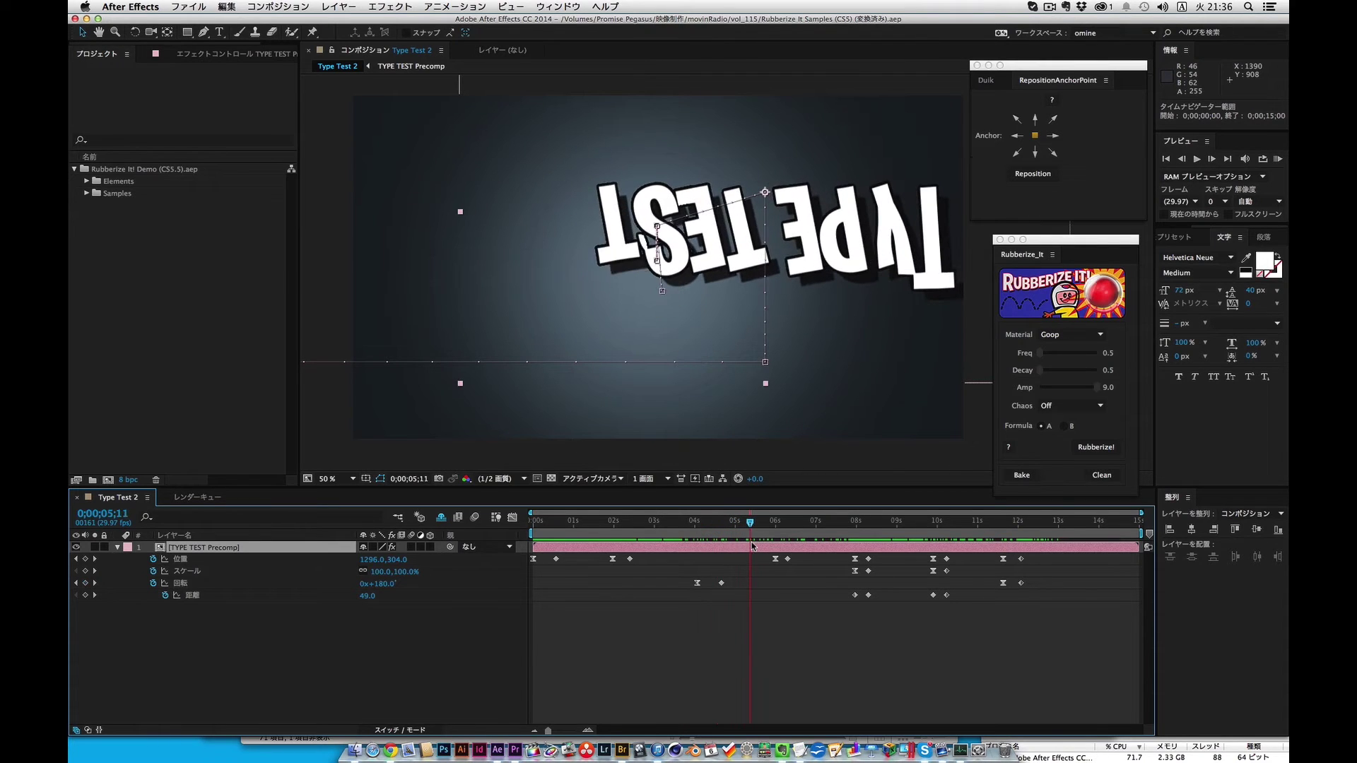
drag(753, 545, 874, 558)
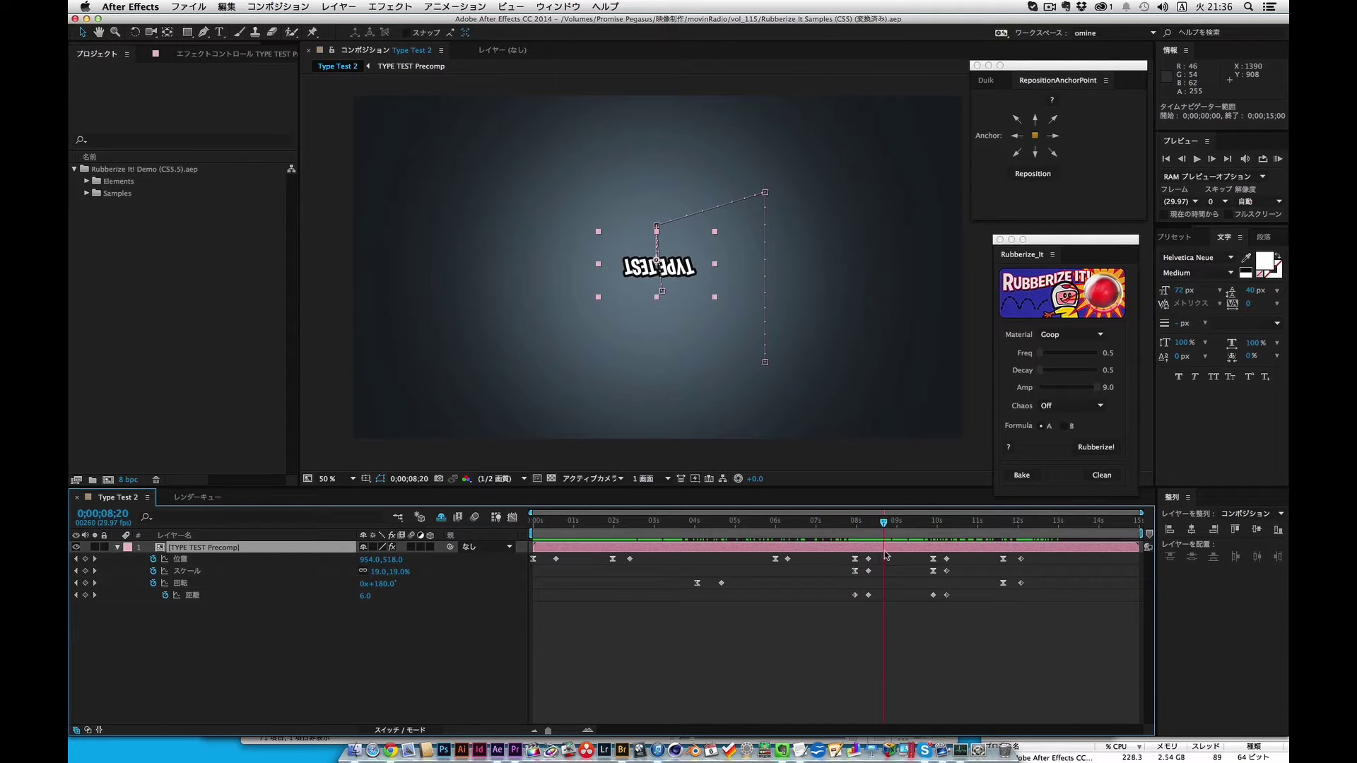
drag(938, 562, 1067, 570)
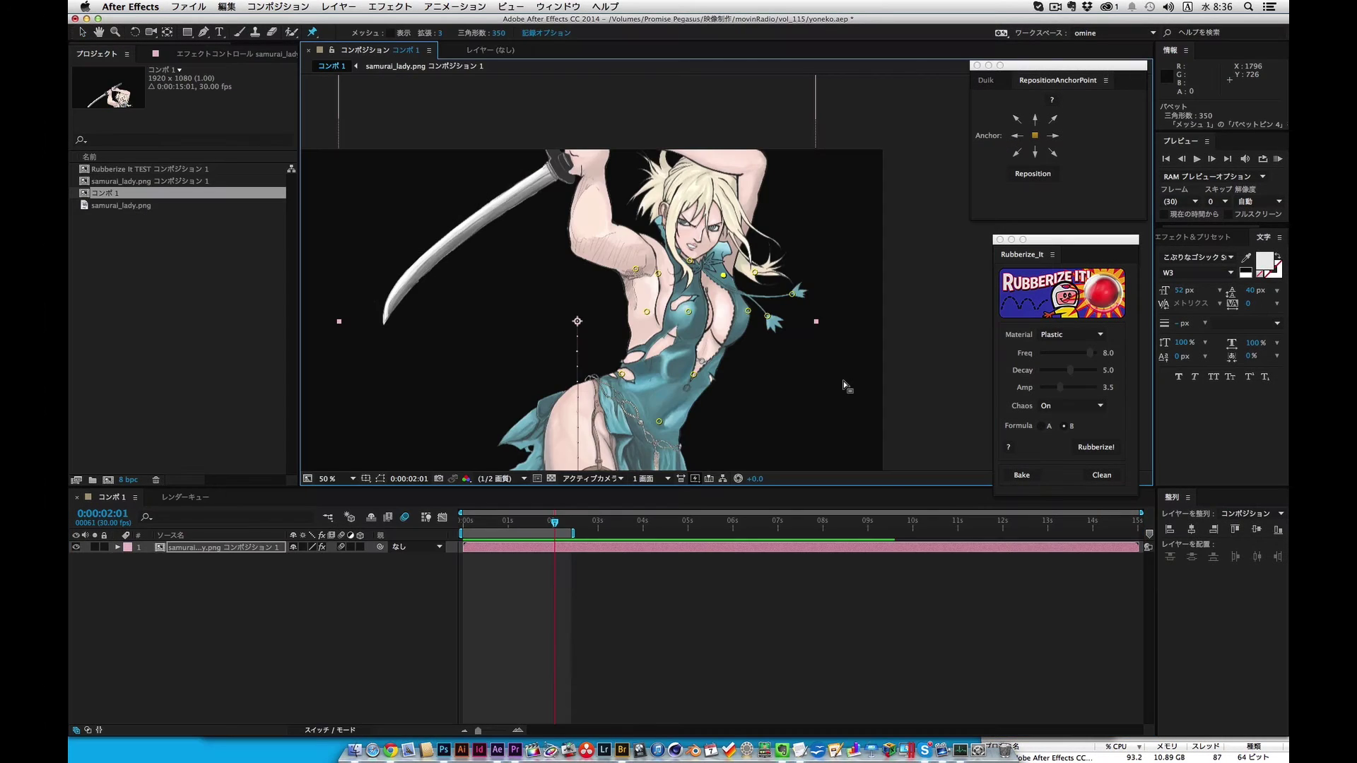
View at 100% and rubberize samurai_lady.png with Custom Freq 2.7, Decay 4.3, Amp 7.7.
key(period)
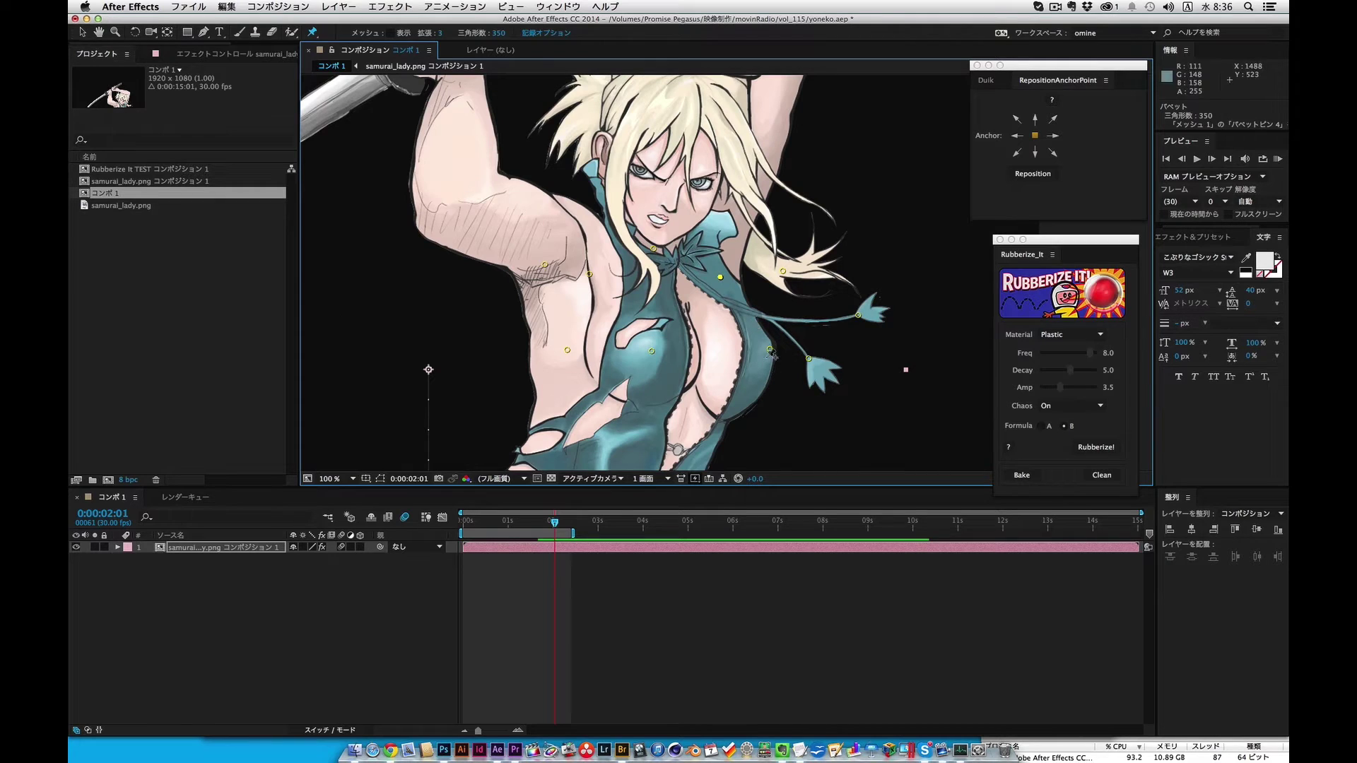
scroll(772, 356, down, 3)
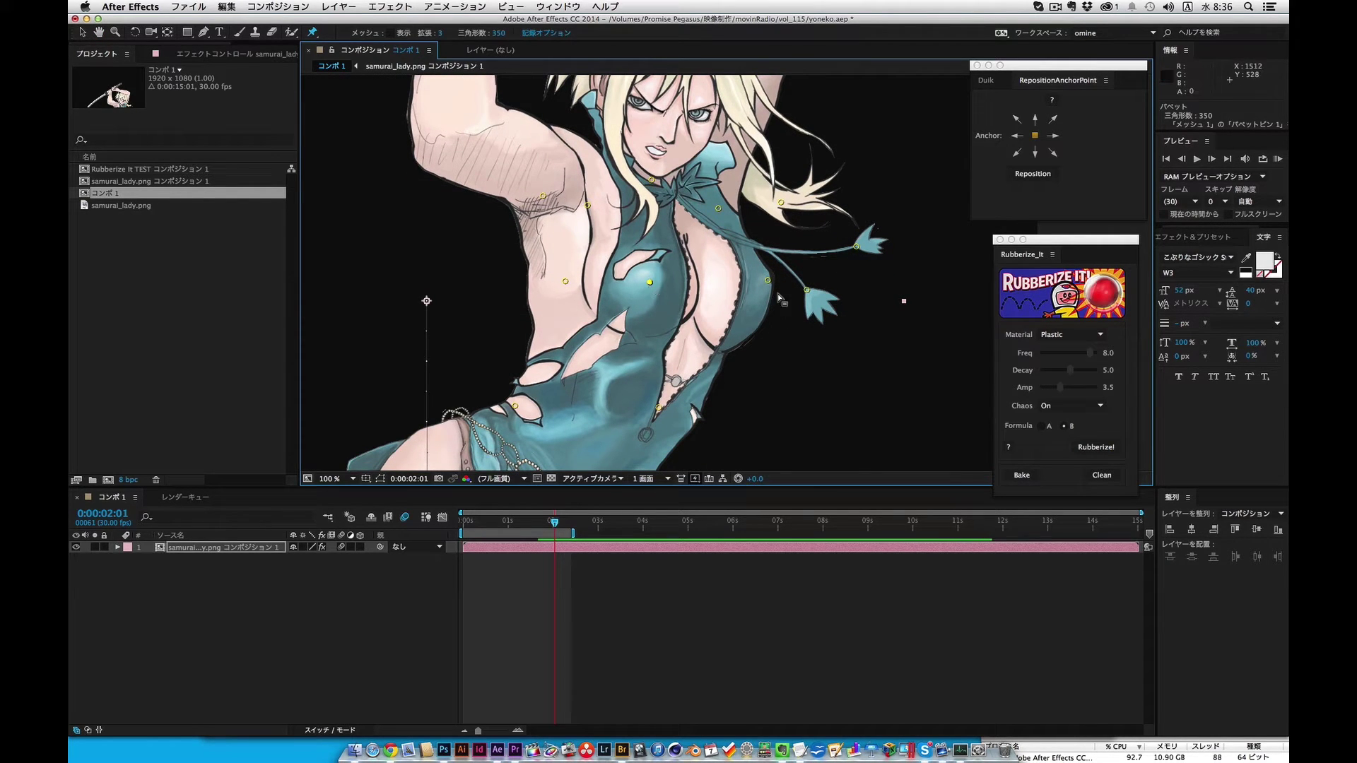
click(1060, 334)
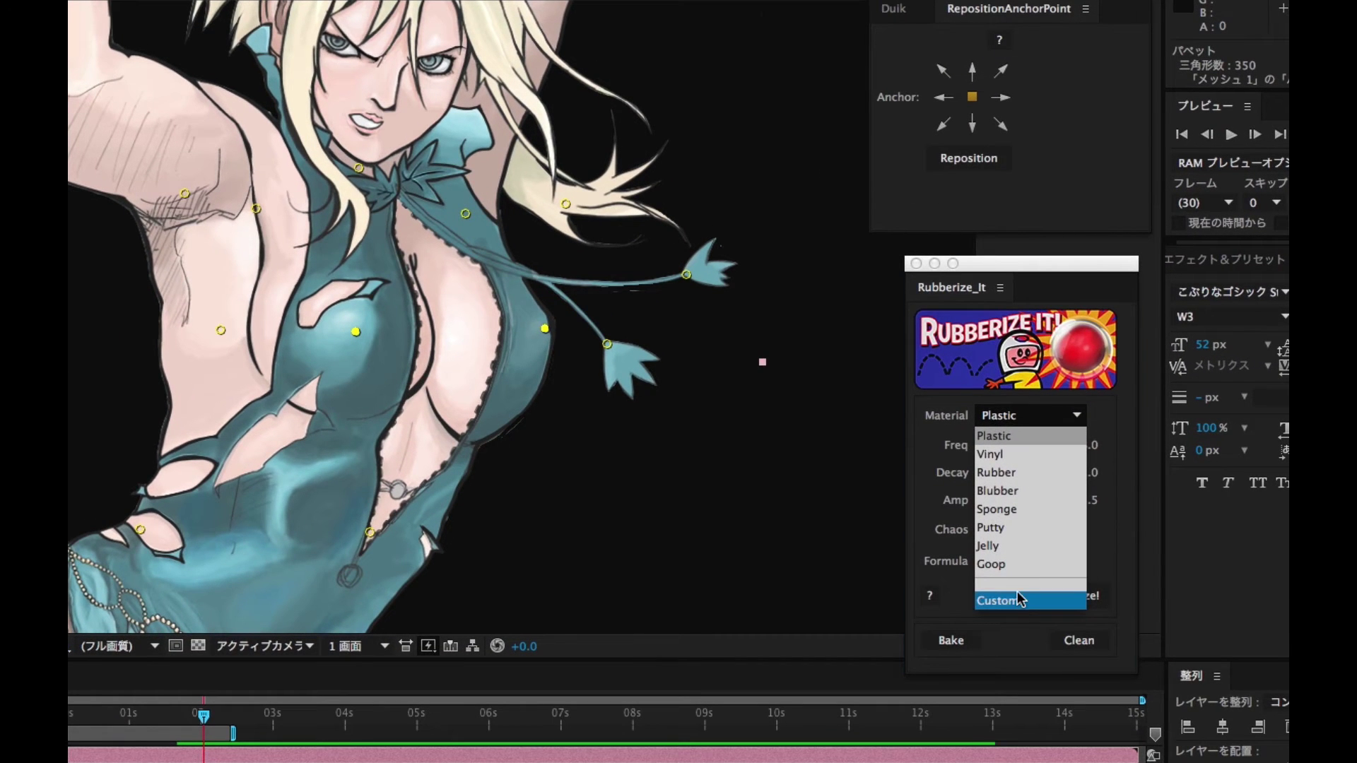
click(1018, 601)
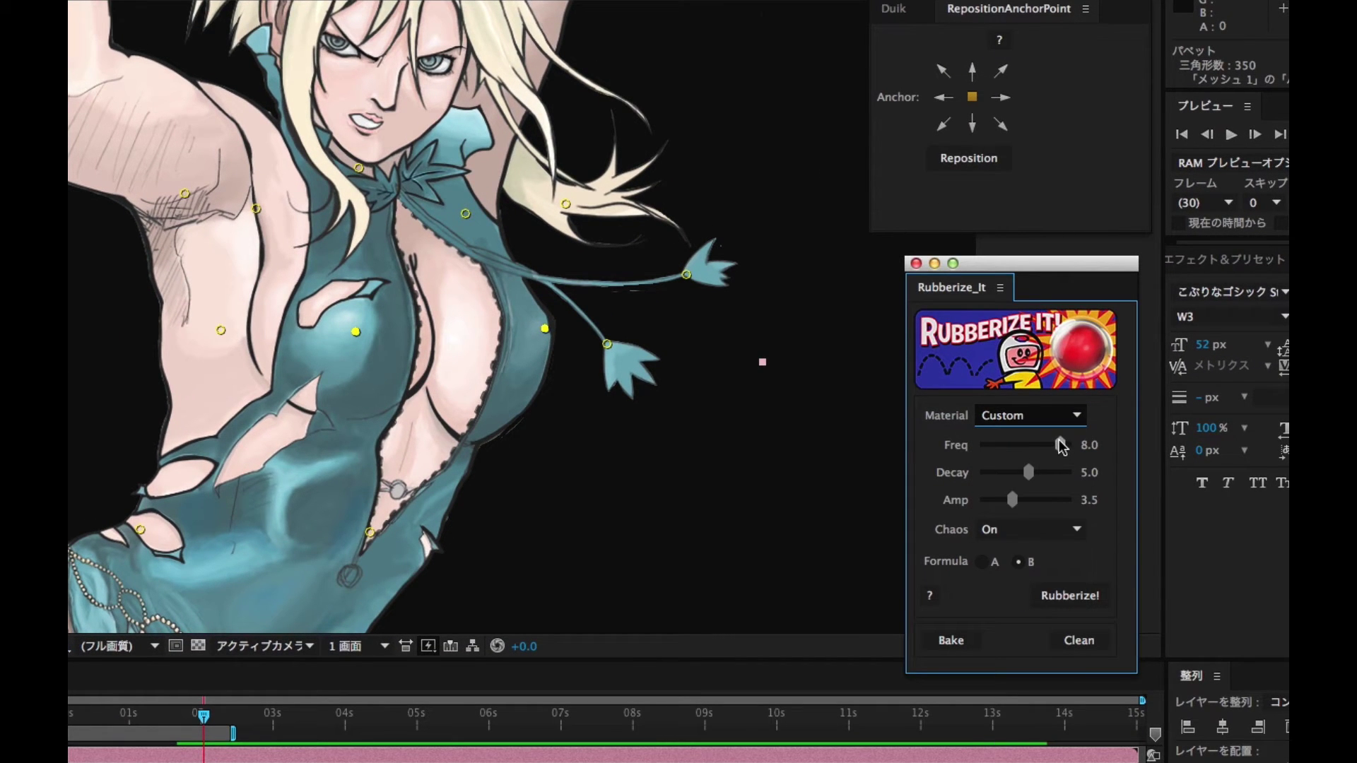
drag(1061, 445, 1005, 452)
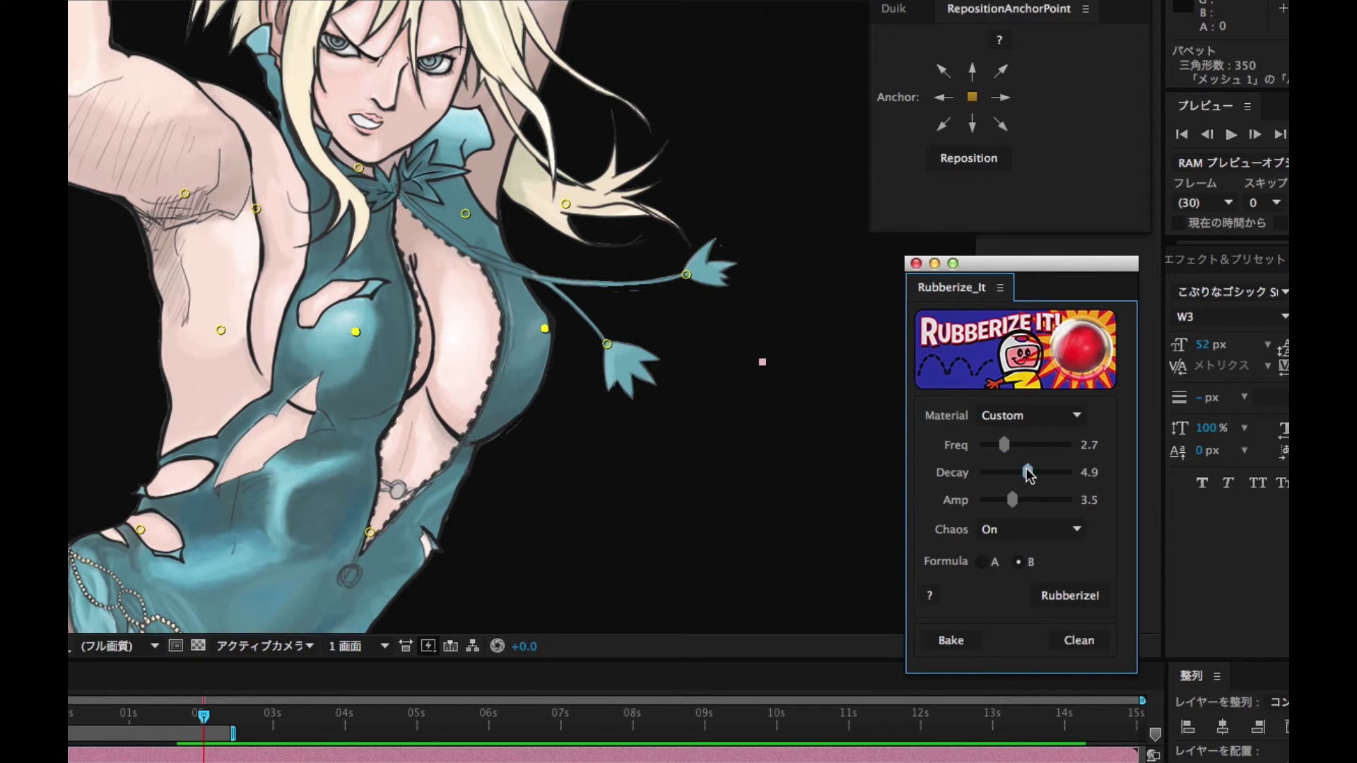
drag(1019, 473, 1019, 468)
drag(1048, 500, 1060, 499)
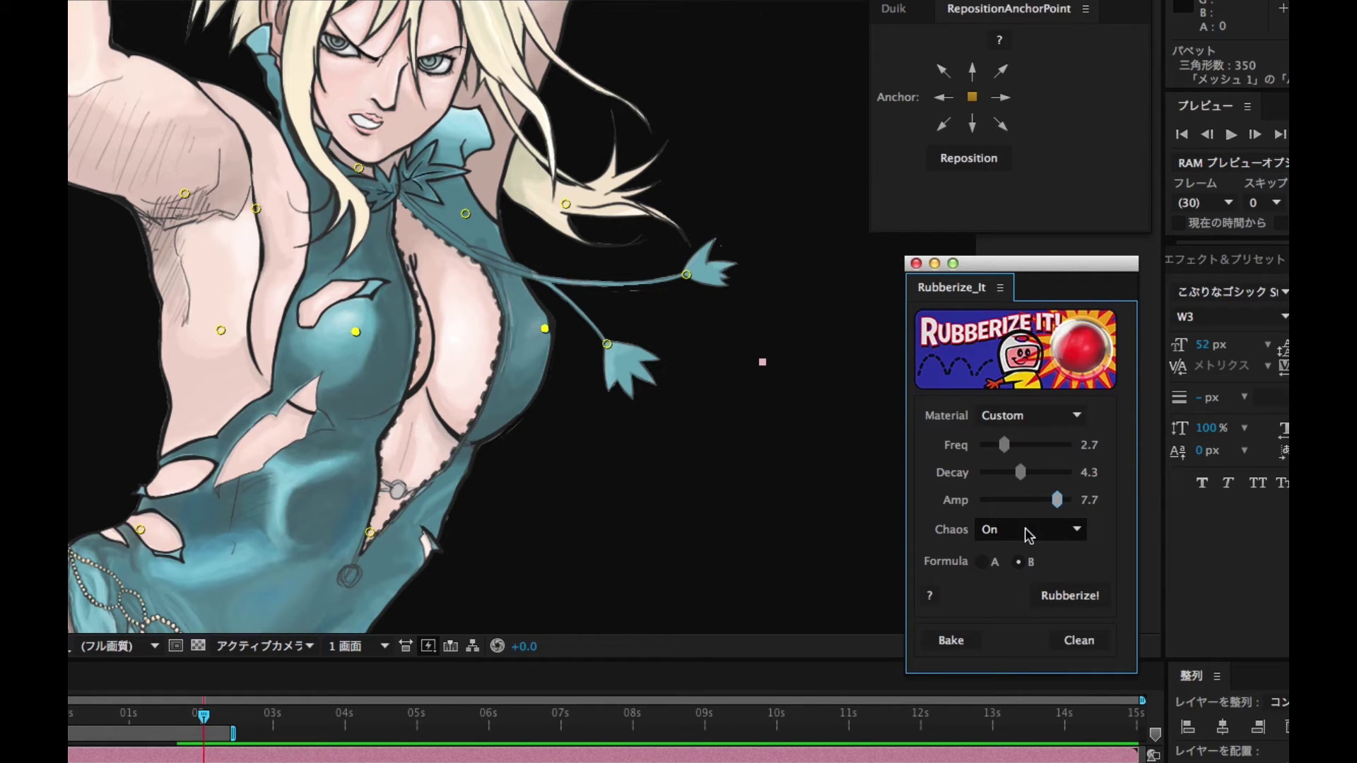
click(1058, 597)
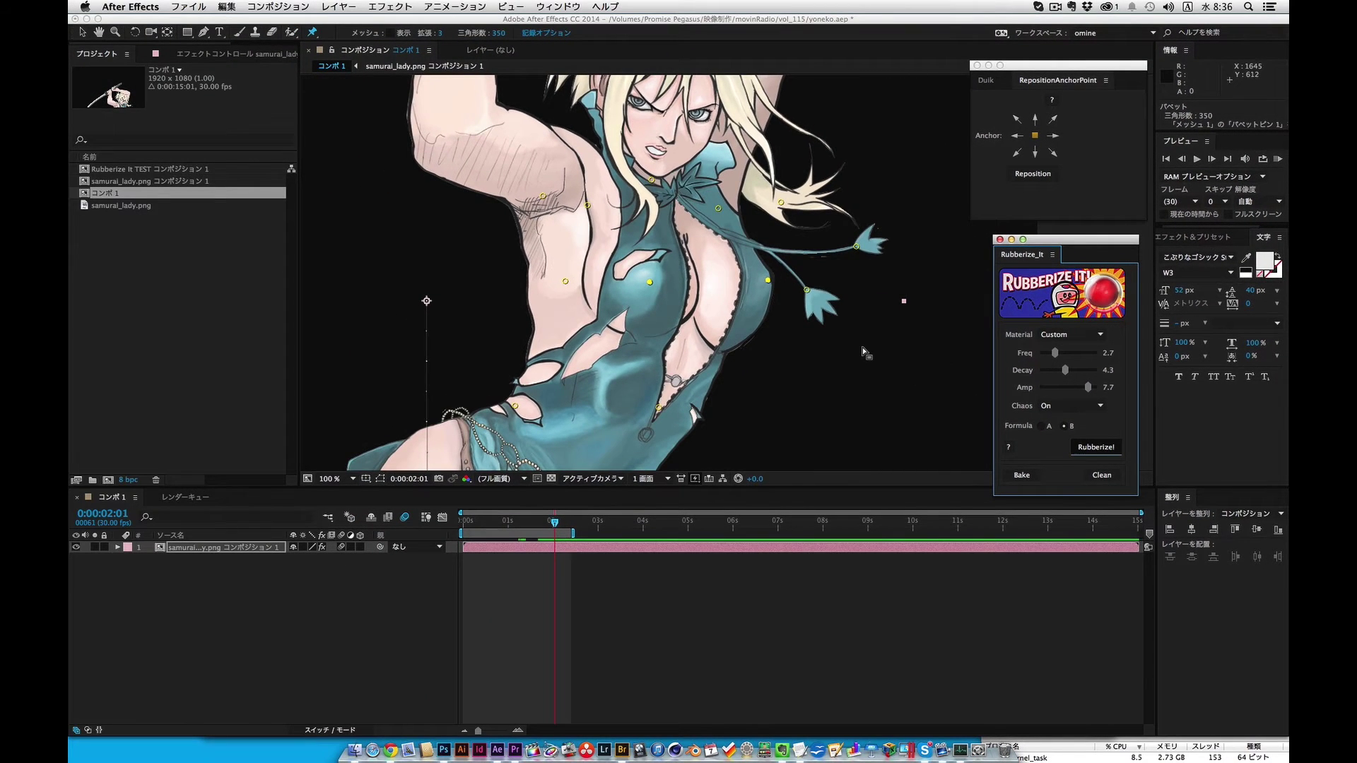
Zoom the viewer to 50%, pan to frame the whole image, and start a RAM preview.
scroll(862, 346, down, 2)
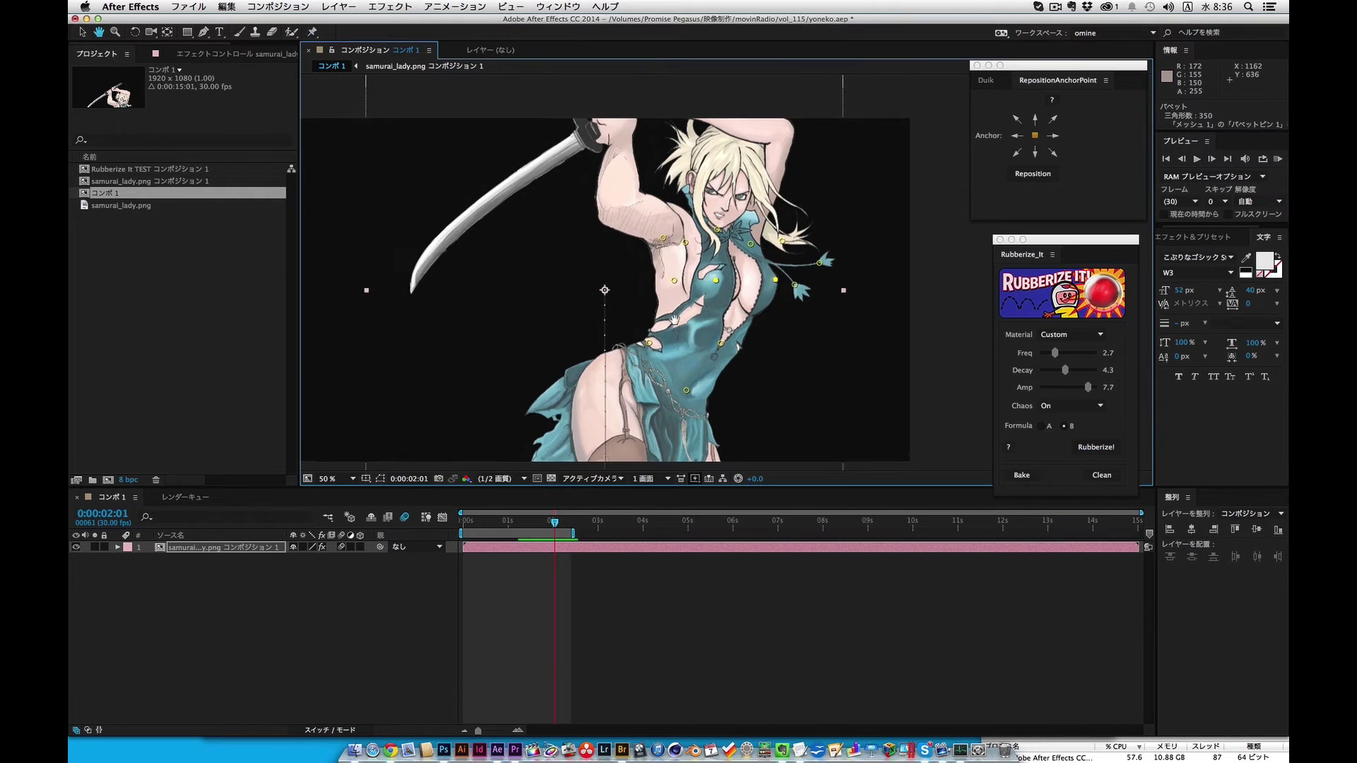
drag(638, 312, 718, 316)
key(KP_0)
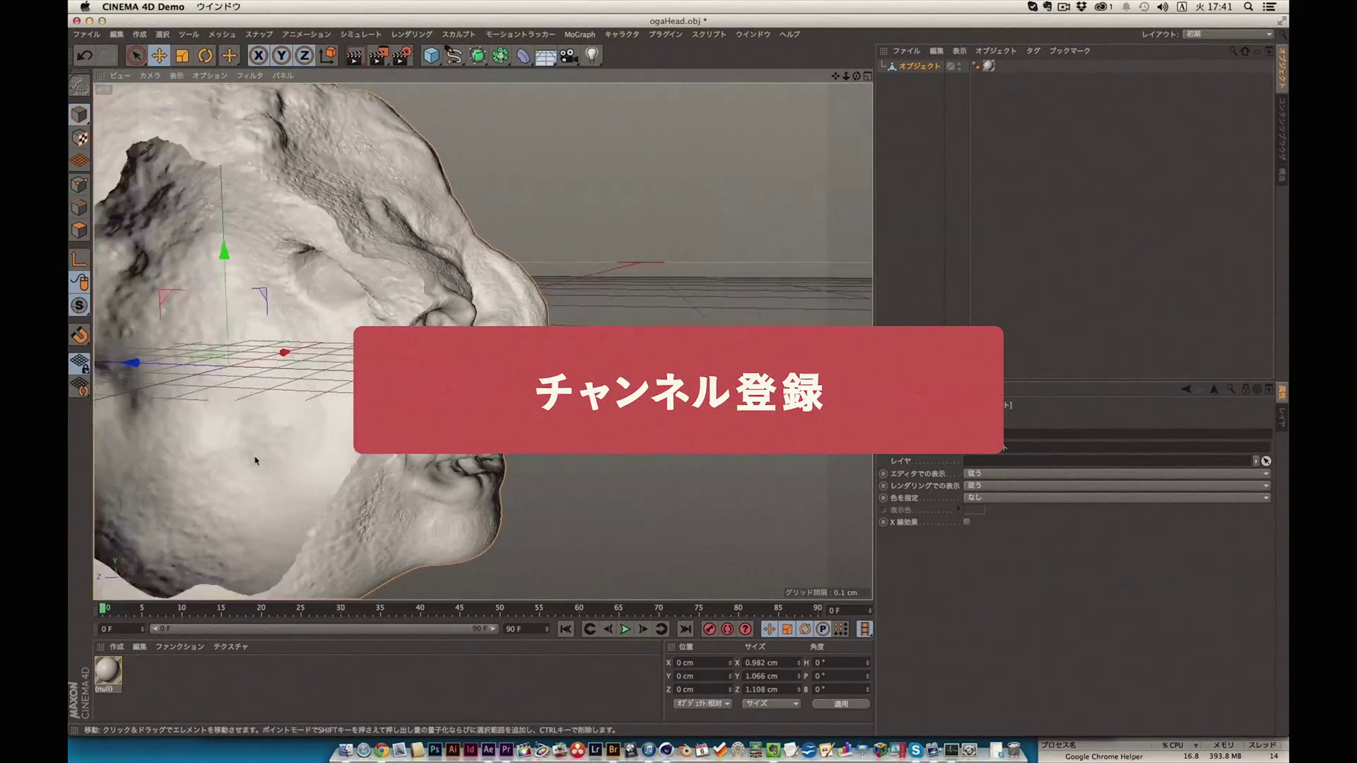
Orbit the Cinema 4D viewport to see the sculpted ogaHead model from the front.
mouse_move(256, 461)
mouse_down()
mouse_move(612, 453)
mouse_move(508, 424)
mouse_up()
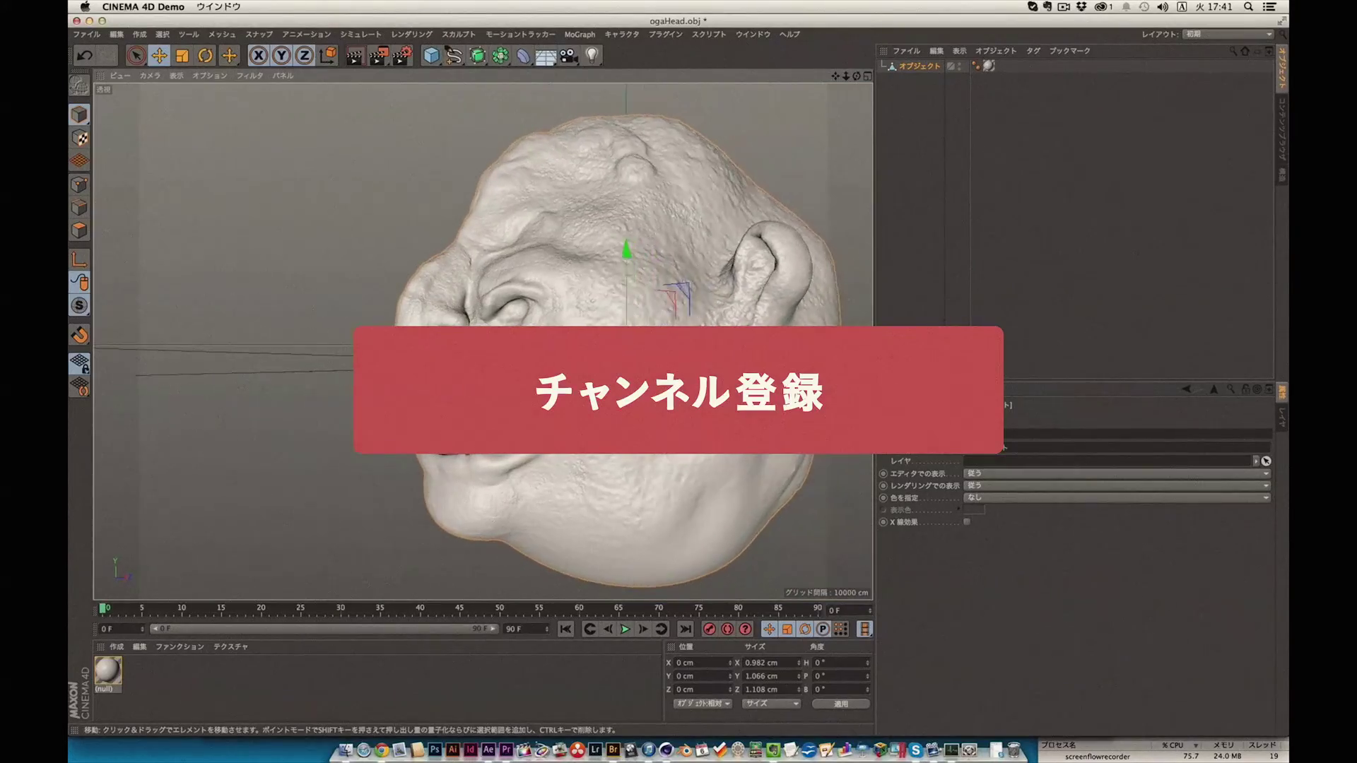